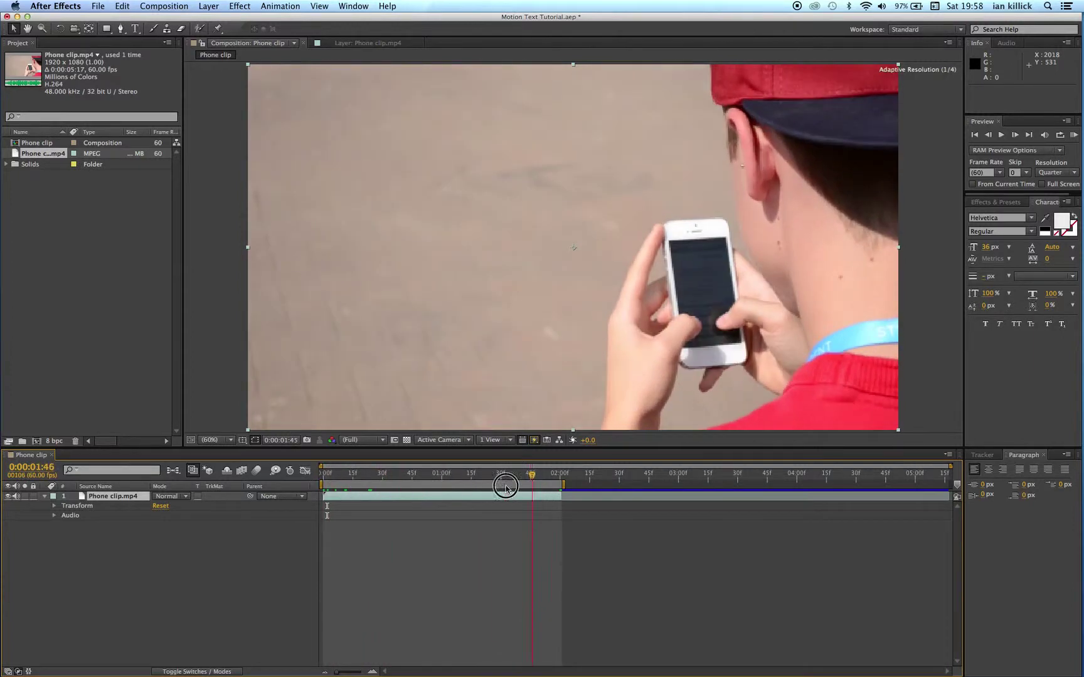
Add a new null object to the Phone clip composition
{"action": "right_click", "coordinate": [199, 569]}
{"action": "mouse_move", "coordinate": [216, 560]}
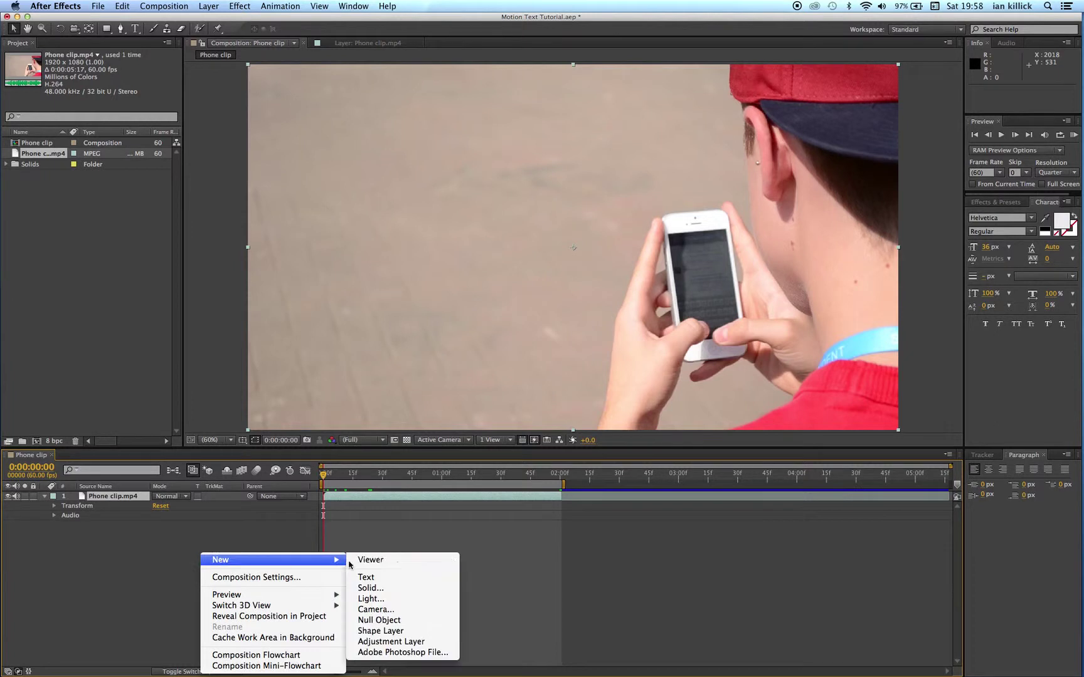
{"action": "left_click", "coordinate": [378, 620]}
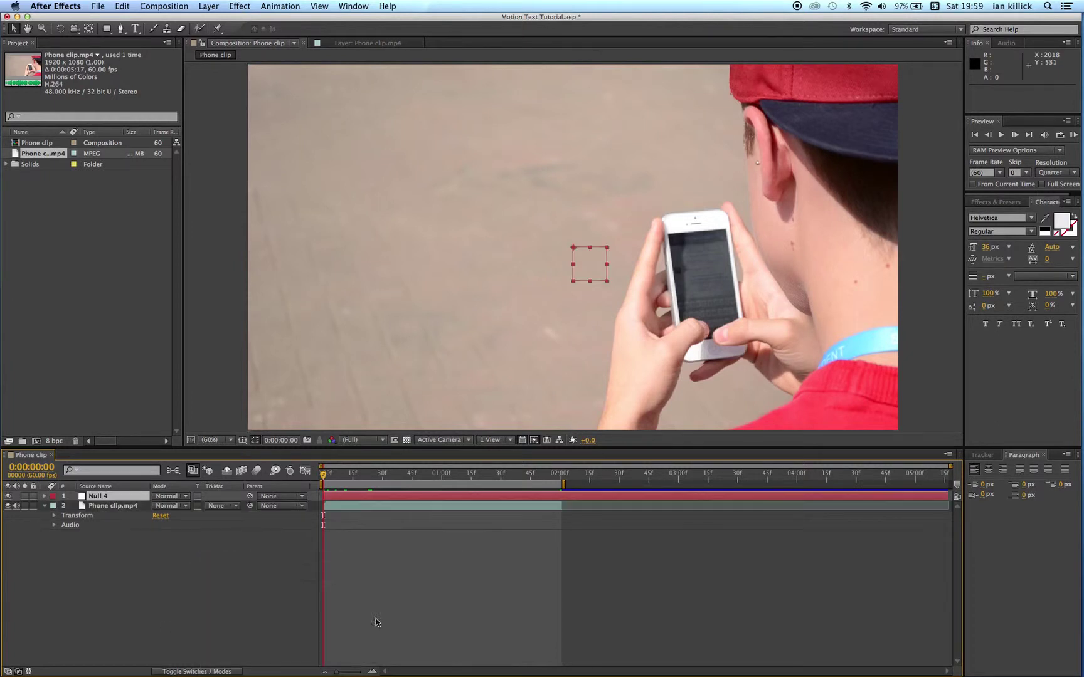
Show the Tracker and start Track Motion on the Phone clip.mp4 layer
{"action": "left_click", "coordinate": [114, 506]}
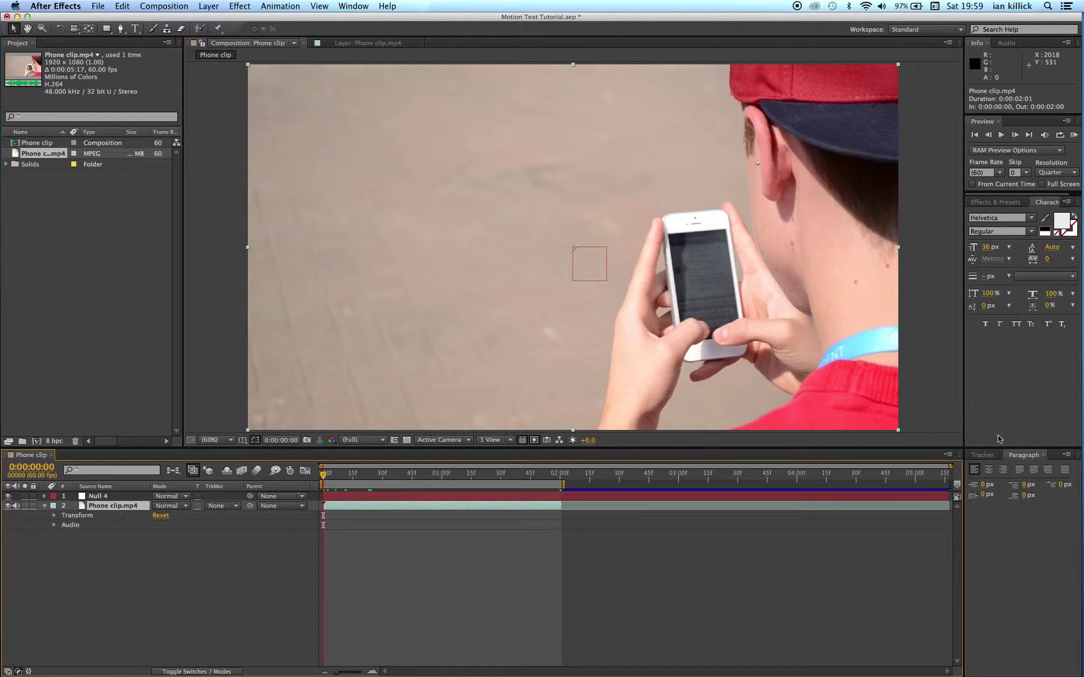
{"action": "left_click", "coordinate": [346, 6]}
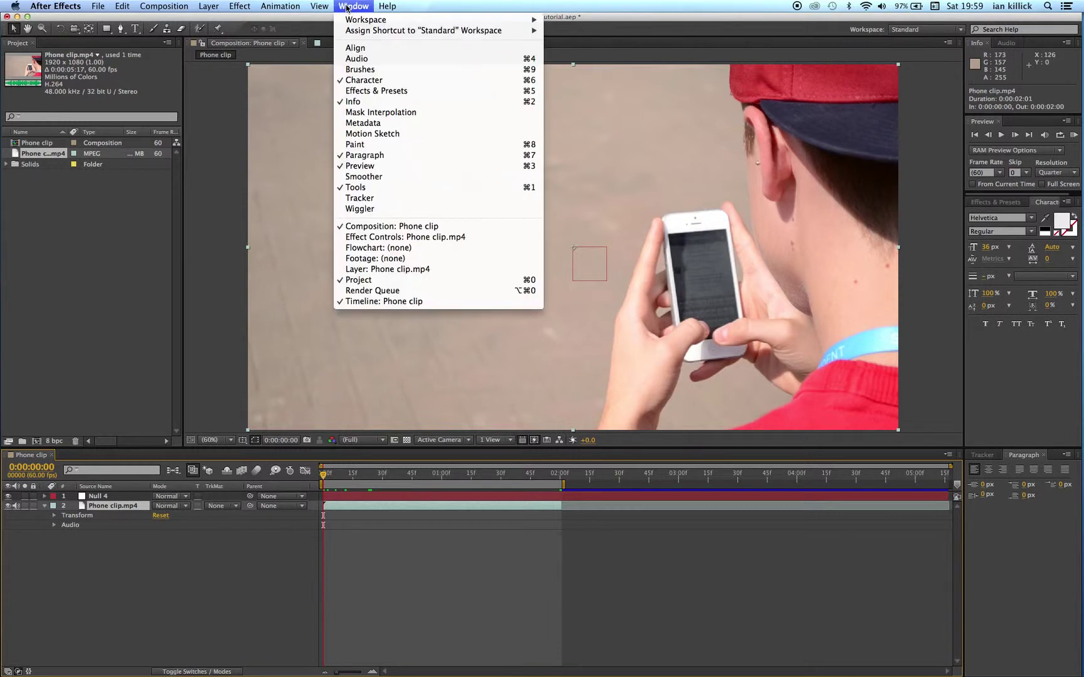
{"action": "left_click", "coordinate": [355, 198]}
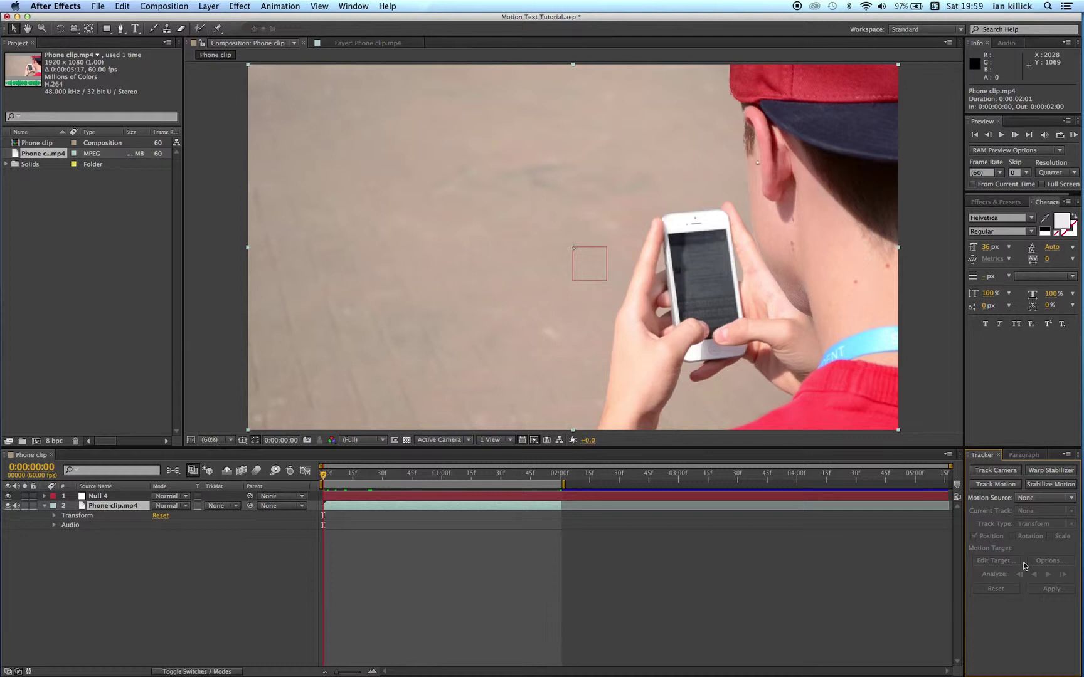
{"action": "left_click", "coordinate": [998, 484]}
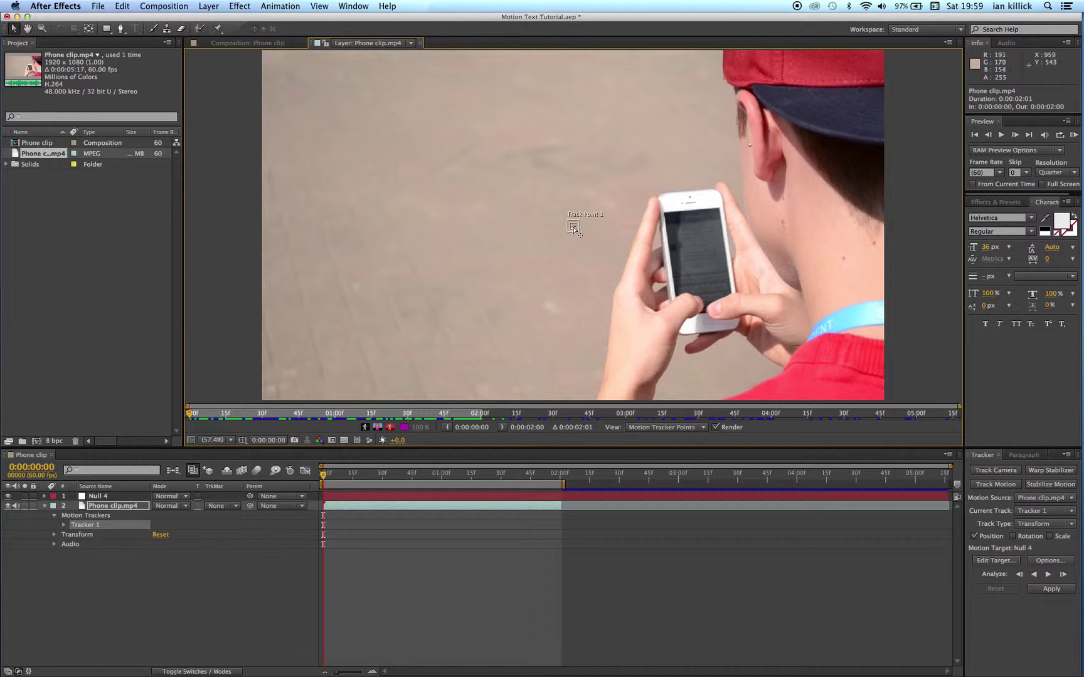
Place Track Point 1 on the fingertip beside the phone's upper-left corner at the first frame
{"action": "left_click", "coordinate": [42, 28]}
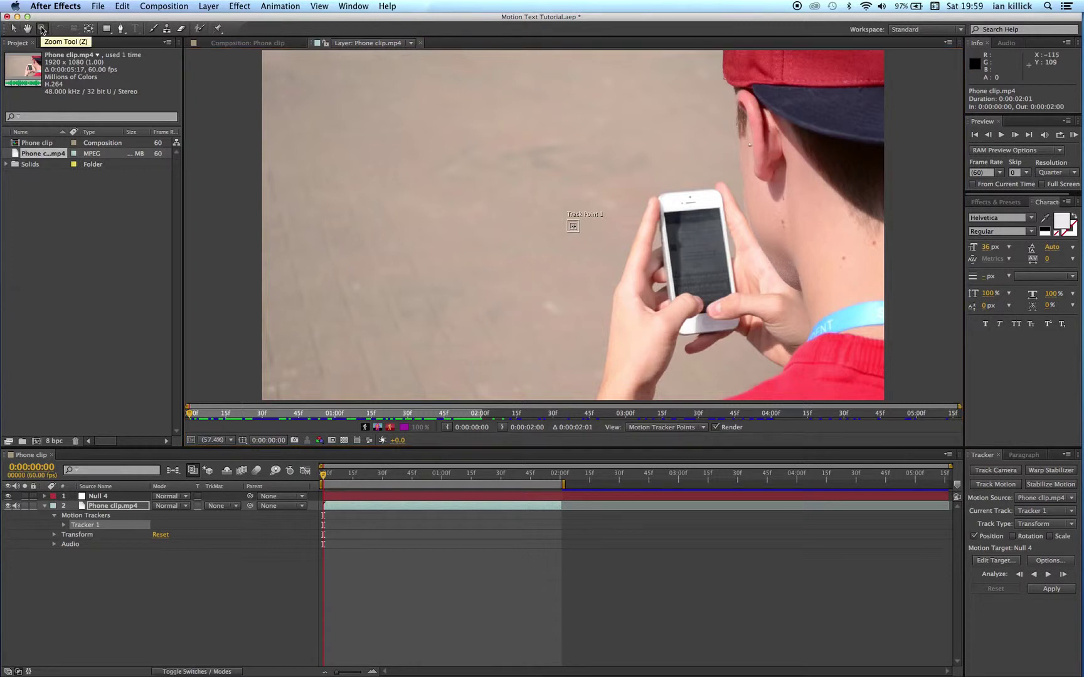
{"action": "left_click", "coordinate": [572, 227]}
{"action": "left_click", "coordinate": [573, 229]}
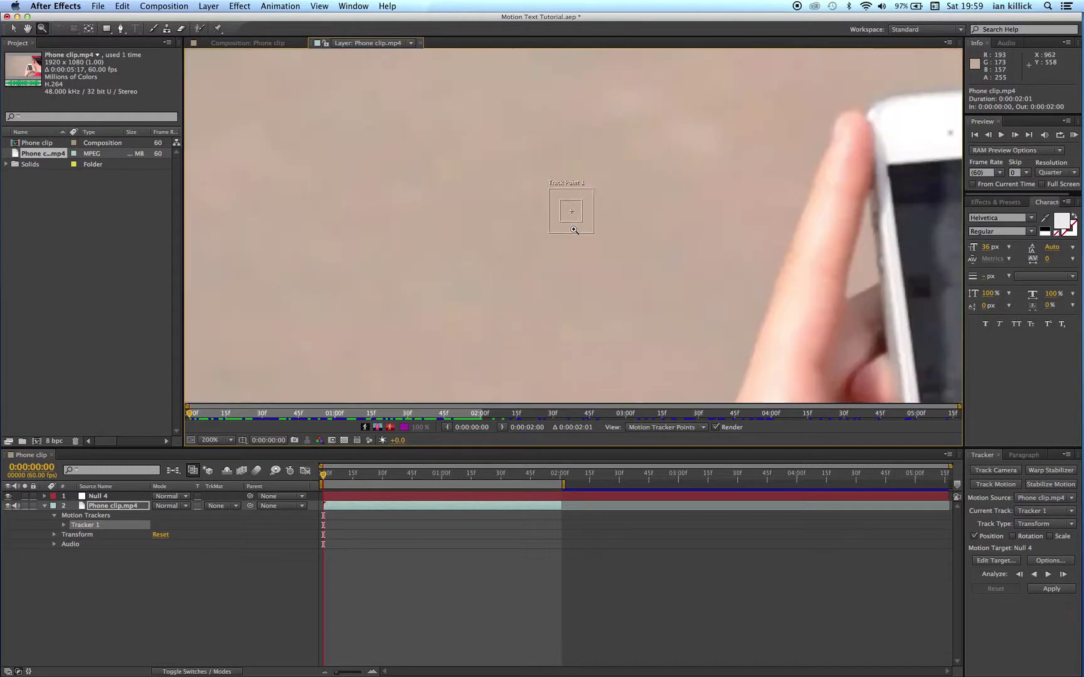
{"action": "key", "text": "v"}
{"action": "left_click_drag", "start_coordinate": [571, 218], "coordinate": [853, 118]}
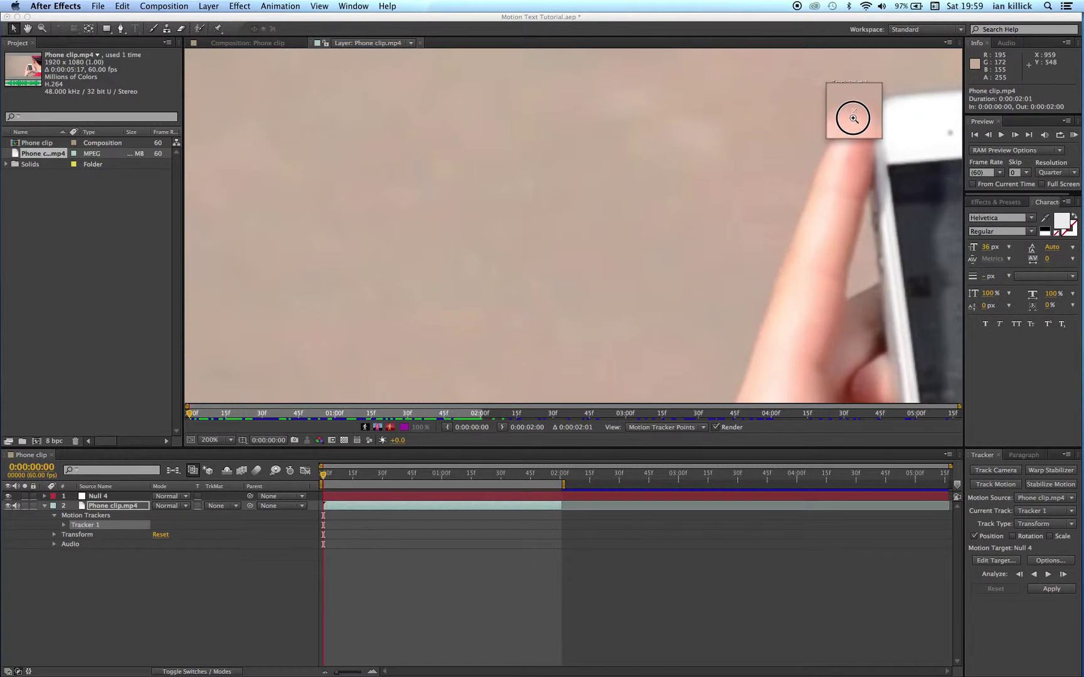
{"action": "left_click_drag", "start_coordinate": [853, 118], "coordinate": [852, 118]}
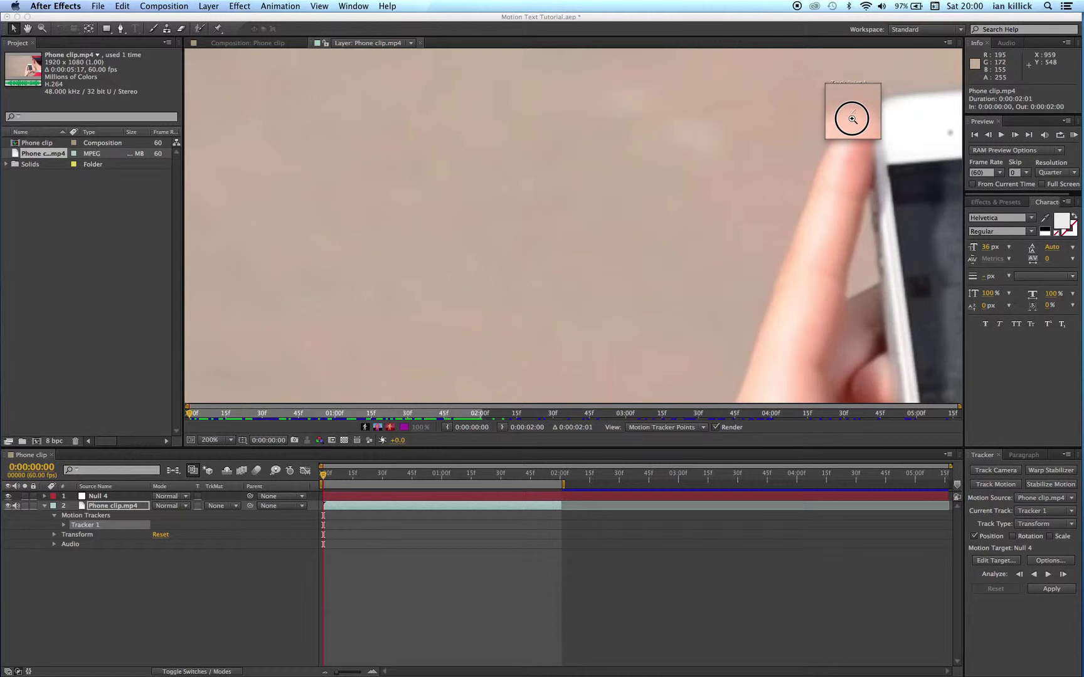
{"action": "left_click_drag", "start_coordinate": [852, 118], "coordinate": [853, 118]}
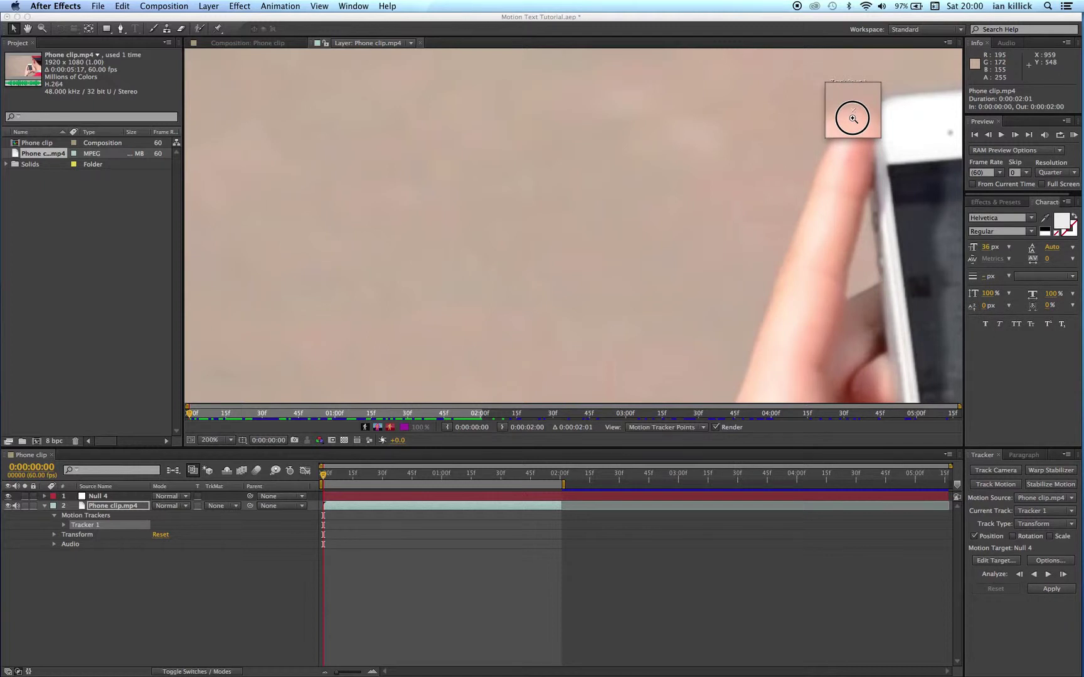
{"action": "left_click_drag", "start_coordinate": [852, 118], "coordinate": [852, 117]}
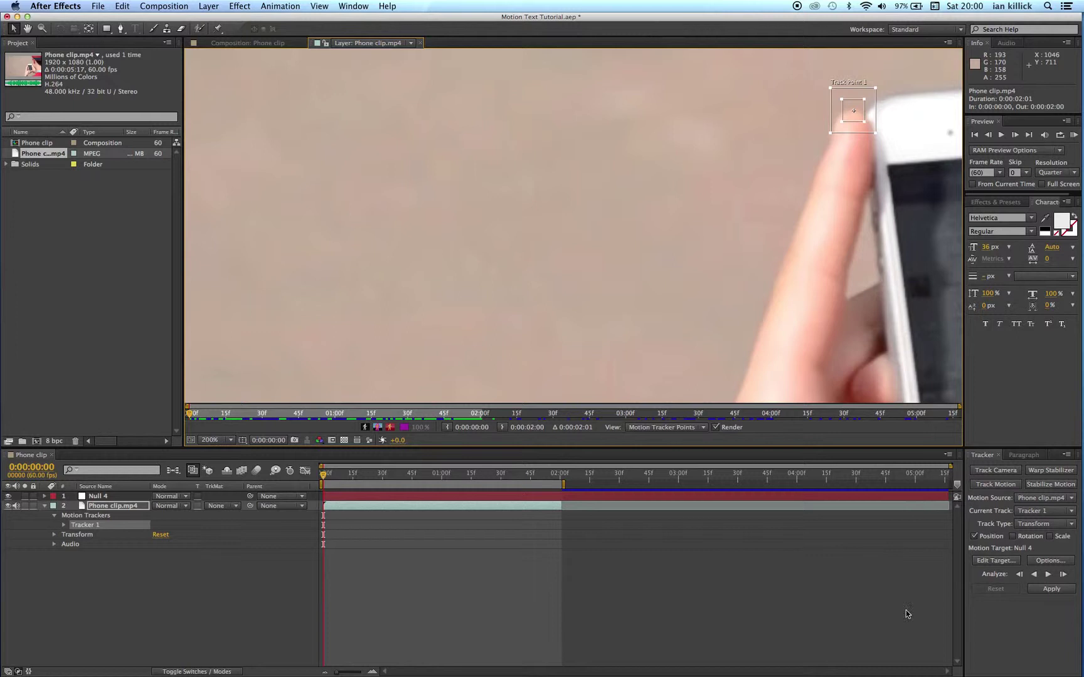
Analyze the motion track forward through the clip and scrub back to check the tracked point
{"action": "left_click", "coordinate": [1047, 574]}
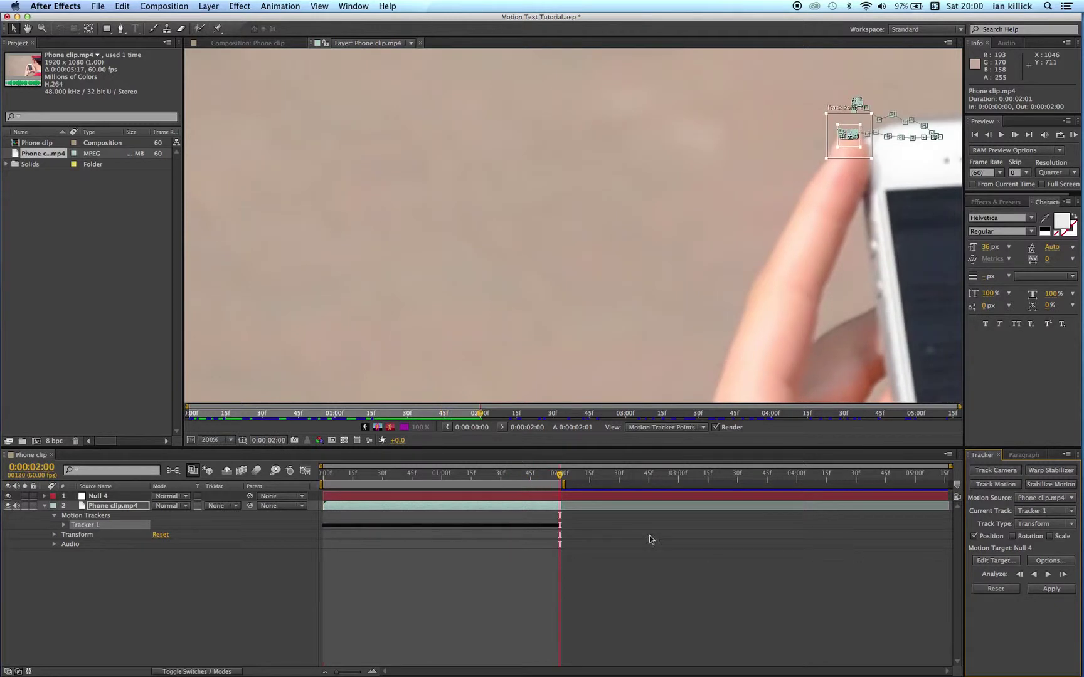
{"action": "left_click_drag", "start_coordinate": [563, 480], "coordinate": [487, 483]}
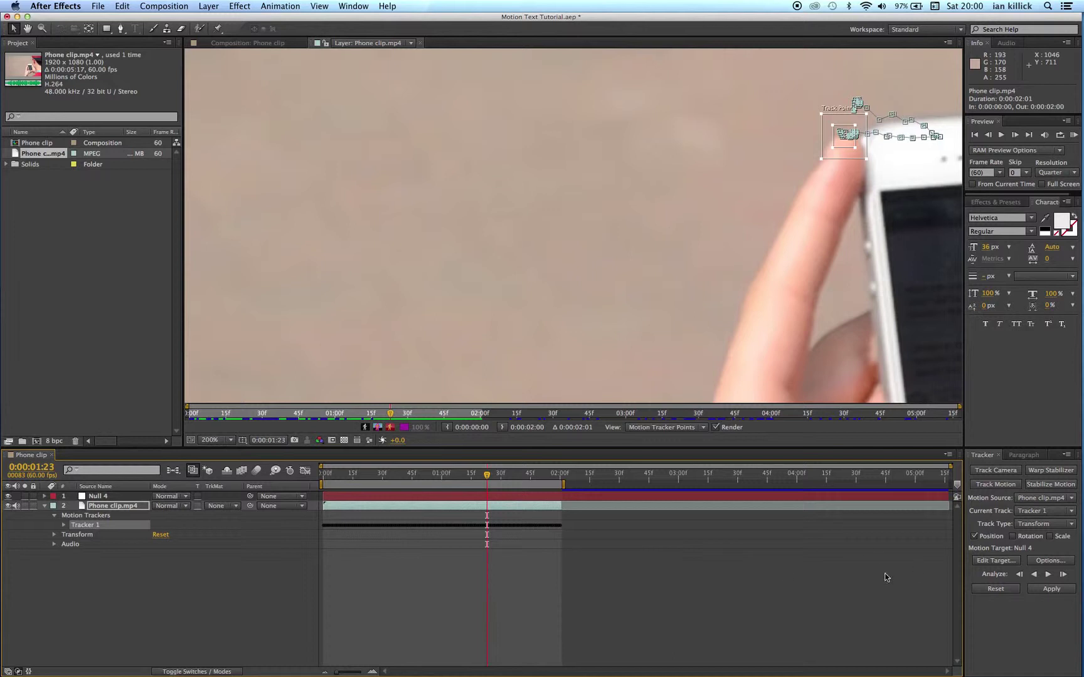
Set the tracker's motion target to the Null 4 layer
{"action": "left_click", "coordinate": [997, 562]}
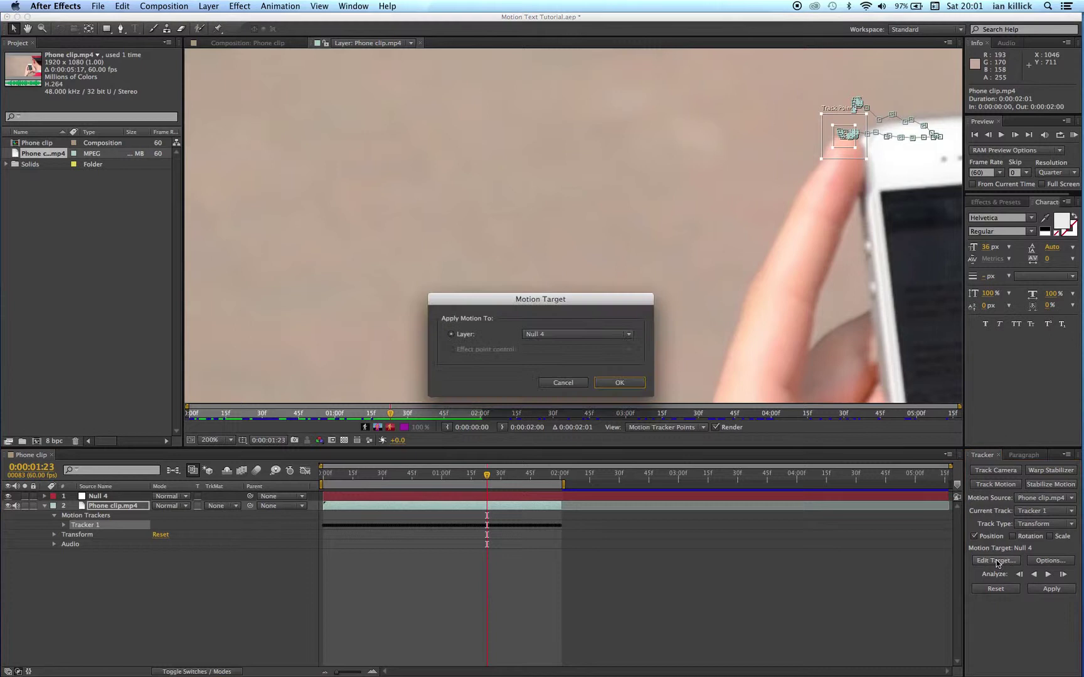
{"action": "left_click", "coordinate": [587, 332]}
{"action": "left_click_drag", "start_coordinate": [587, 336], "coordinate": [555, 347]}
{"action": "left_click", "coordinate": [571, 338]}
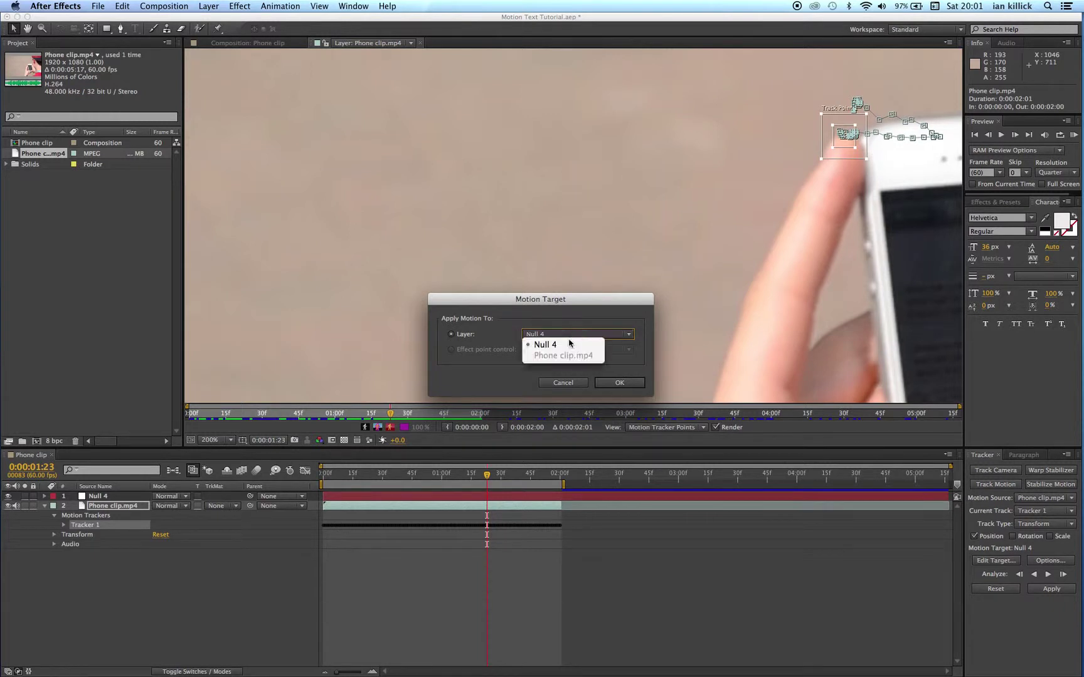
{"action": "left_click", "coordinate": [568, 346]}
{"action": "left_click", "coordinate": [615, 383]}
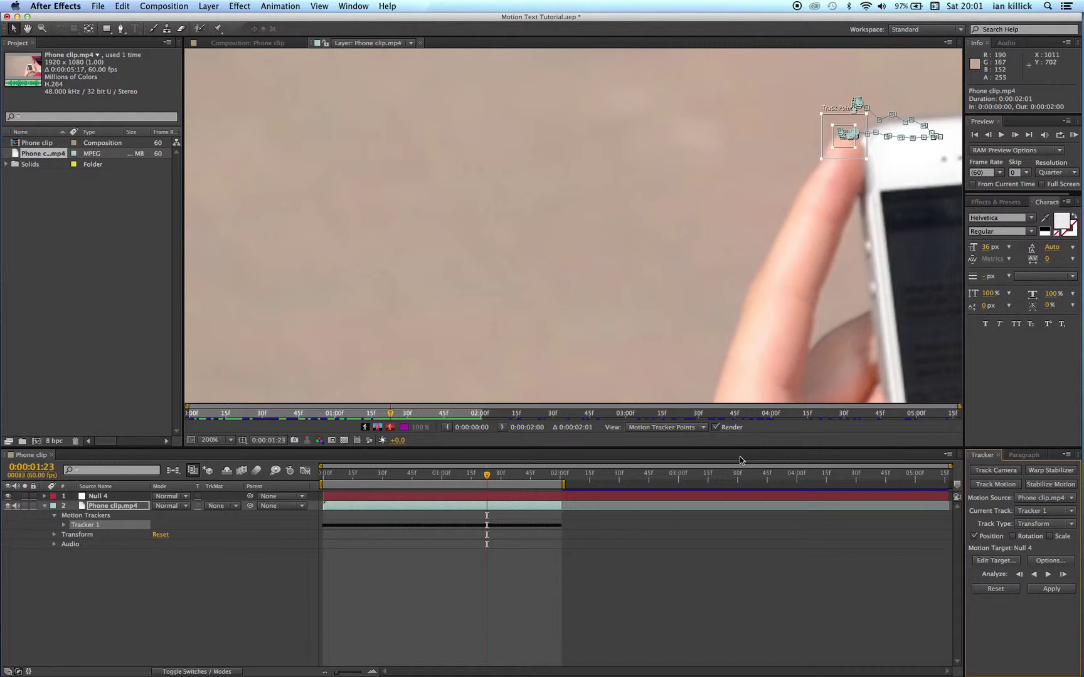
Apply the tracked motion to the null in both X and Y dimensions
{"action": "left_click", "coordinate": [1052, 589]}
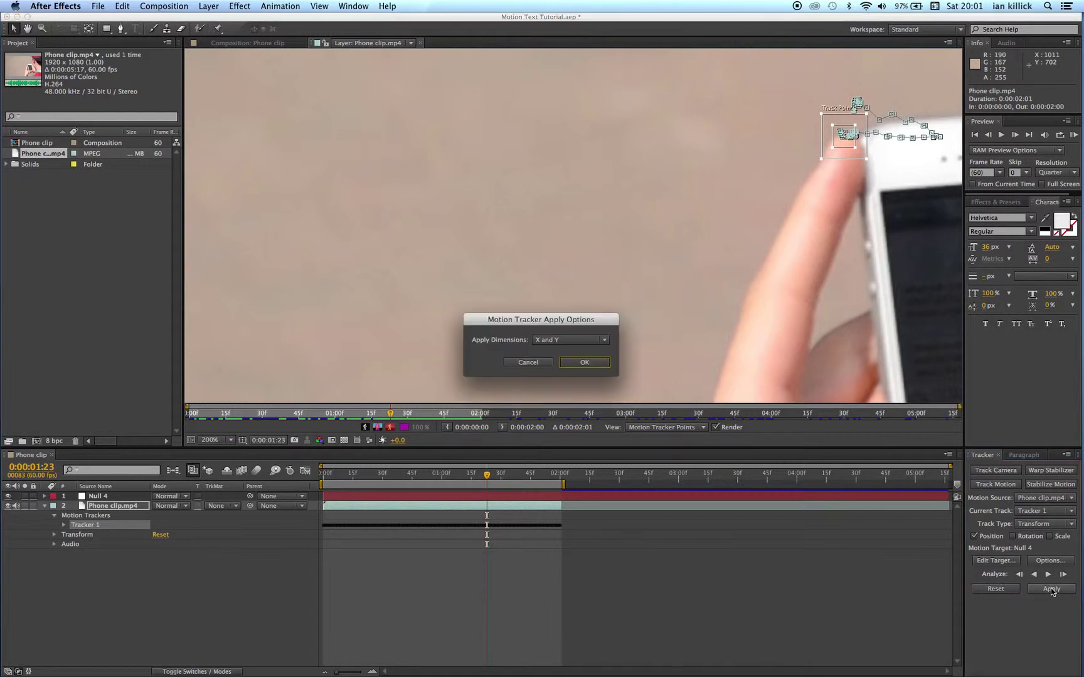
{"action": "left_click_drag", "start_coordinate": [525, 323], "coordinate": [526, 292]}
{"action": "left_click", "coordinate": [543, 341]}
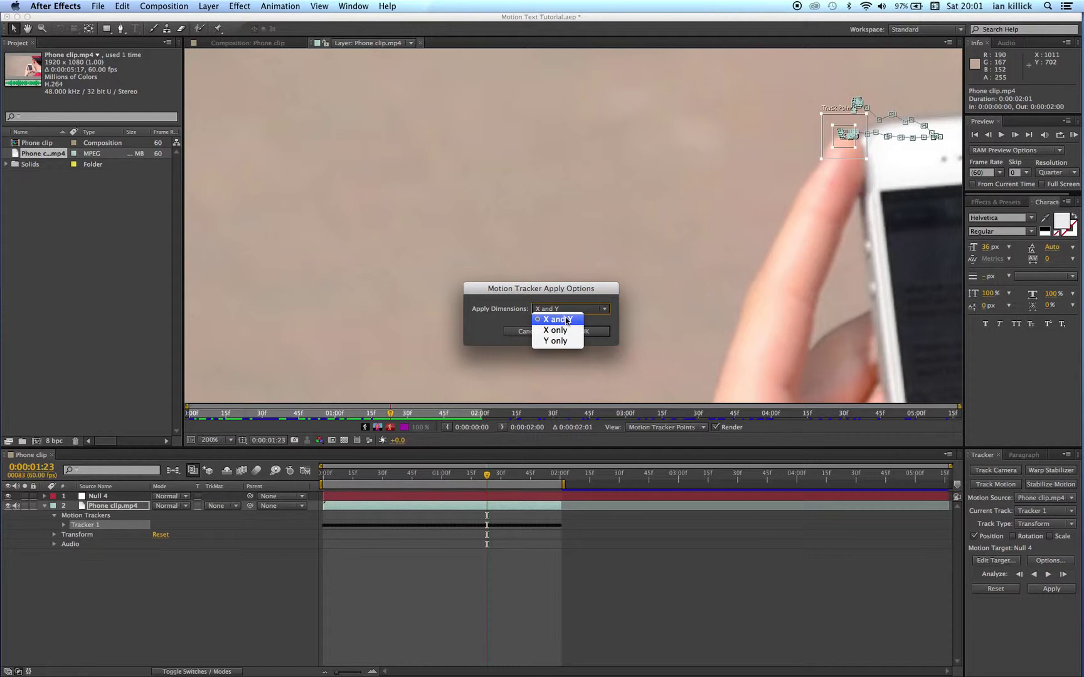
{"action": "left_click", "coordinate": [567, 320]}
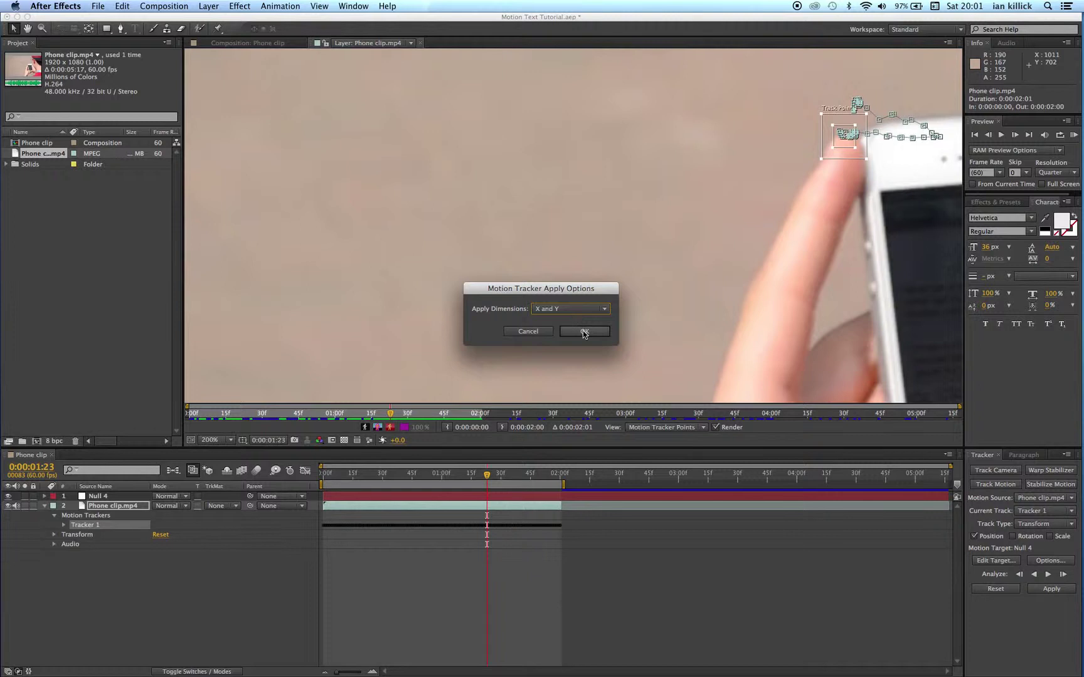
{"action": "left_click", "coordinate": [584, 331]}
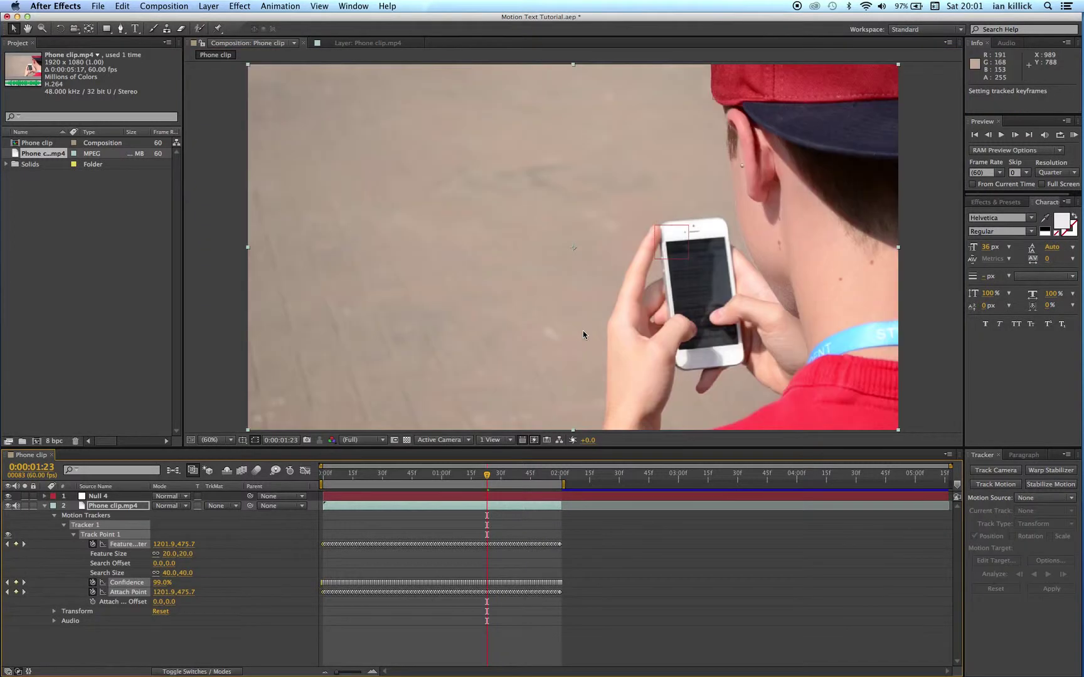
Collapse the clip's tracker data, reveal the null's transform properties and scrub the timeline to check its tracked motion
{"action": "left_click", "coordinate": [45, 505]}
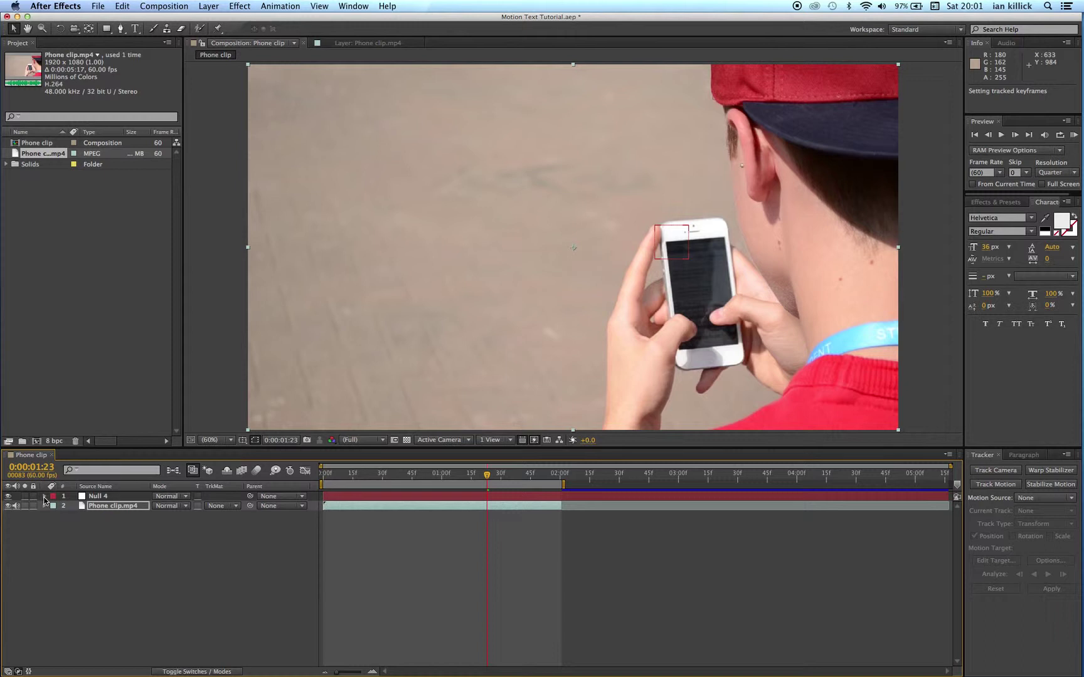
{"action": "left_click", "coordinate": [44, 496]}
{"action": "left_click", "coordinate": [53, 506]}
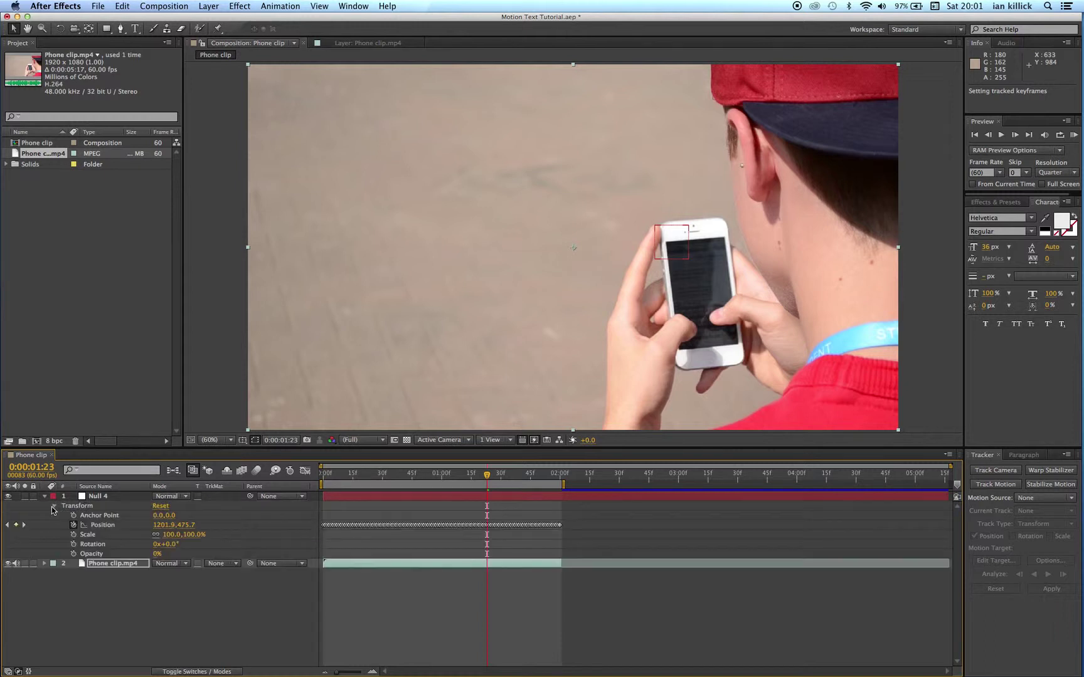
{"action": "left_click_drag", "start_coordinate": [534, 479], "coordinate": [468, 483]}
{"action": "left_click_drag", "start_coordinate": [439, 481], "coordinate": [337, 475]}
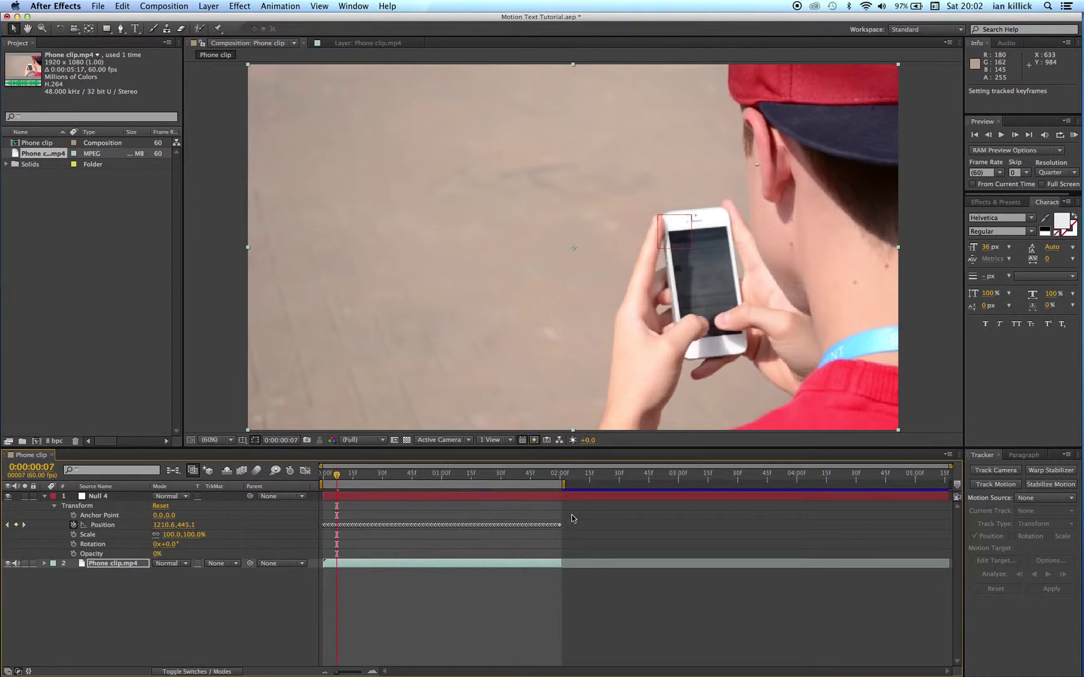
Apply Easy Ease to all of Null 4's position keyframes and collapse the layer
{"action": "left_click_drag", "start_coordinate": [572, 518], "coordinate": [319, 537]}
{"action": "right_click", "coordinate": [395, 525]}
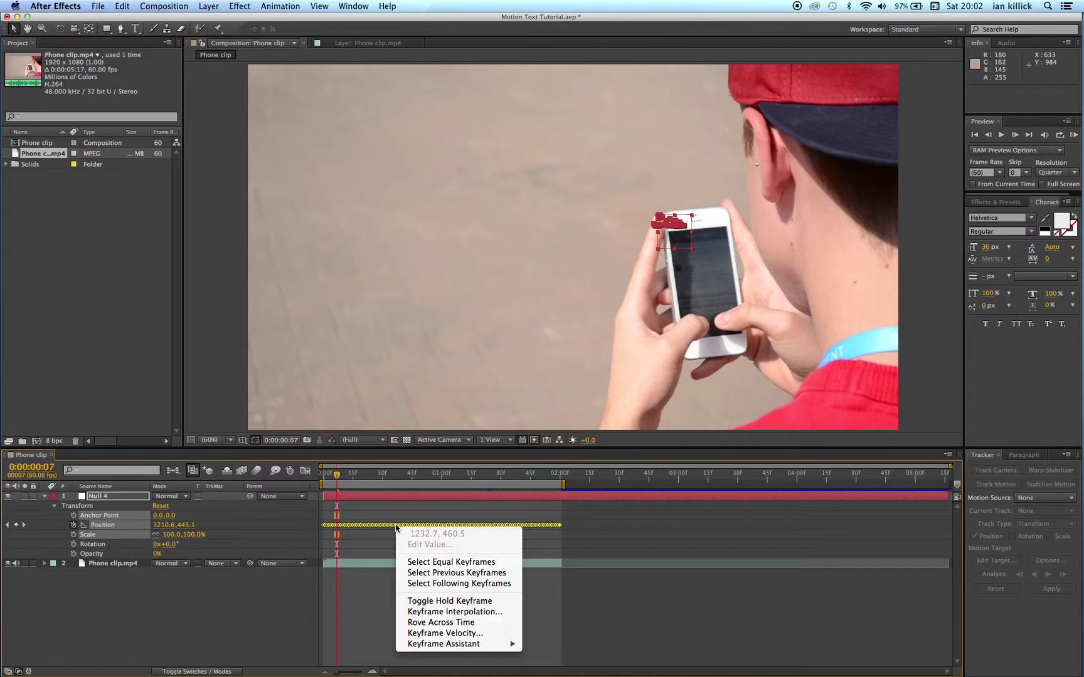
{"action": "mouse_move", "coordinate": [422, 644]}
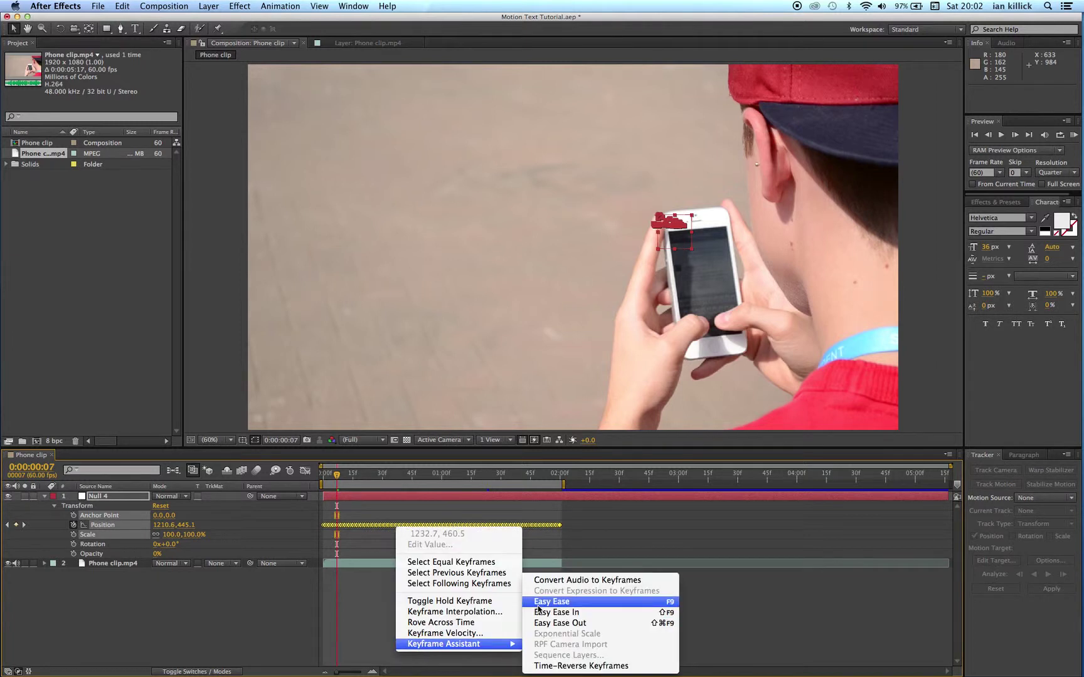
{"action": "left_click", "coordinate": [539, 606]}
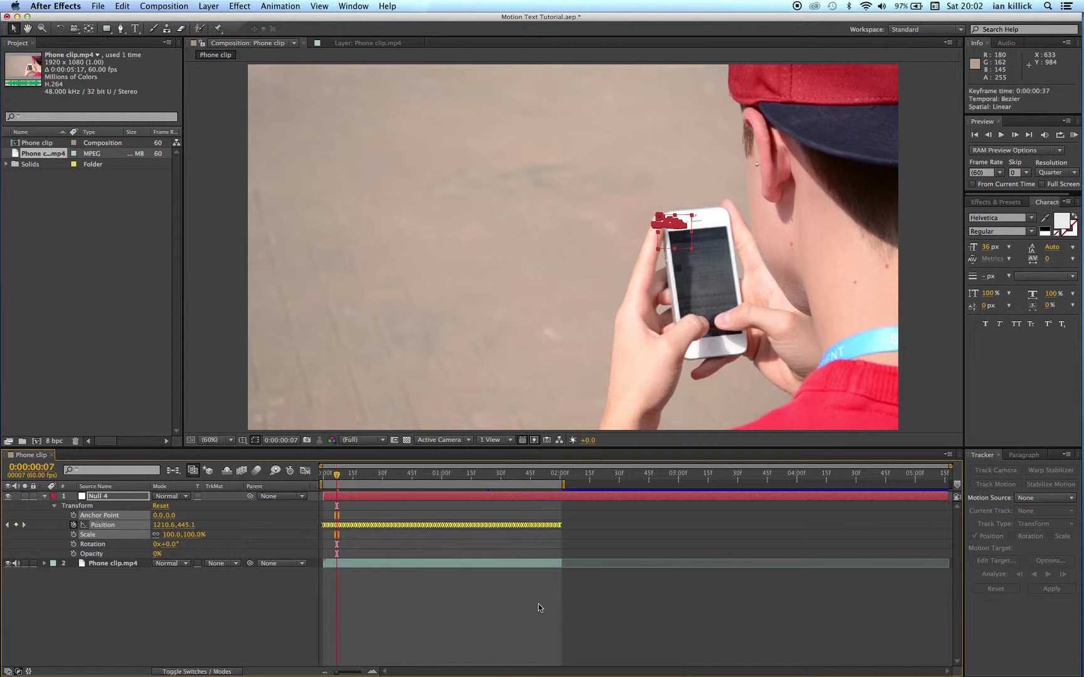
{"action": "left_click", "coordinate": [45, 496]}
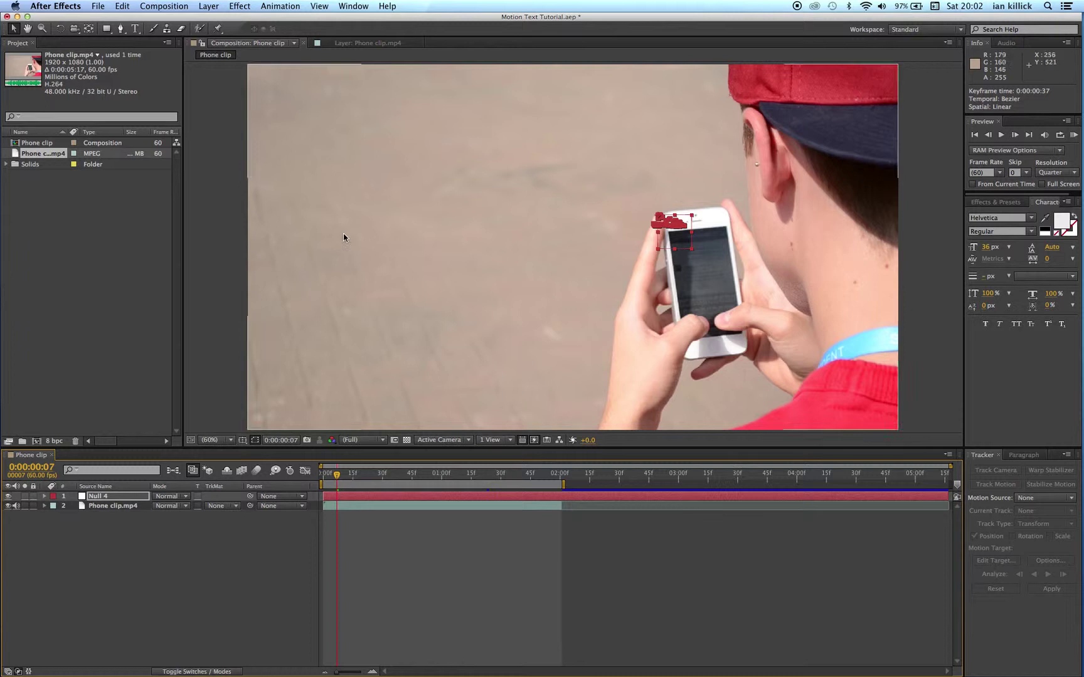
Create a horizontal text layer reading "phone" over the blank background beside the hands
{"action": "left_click", "coordinate": [135, 29]}
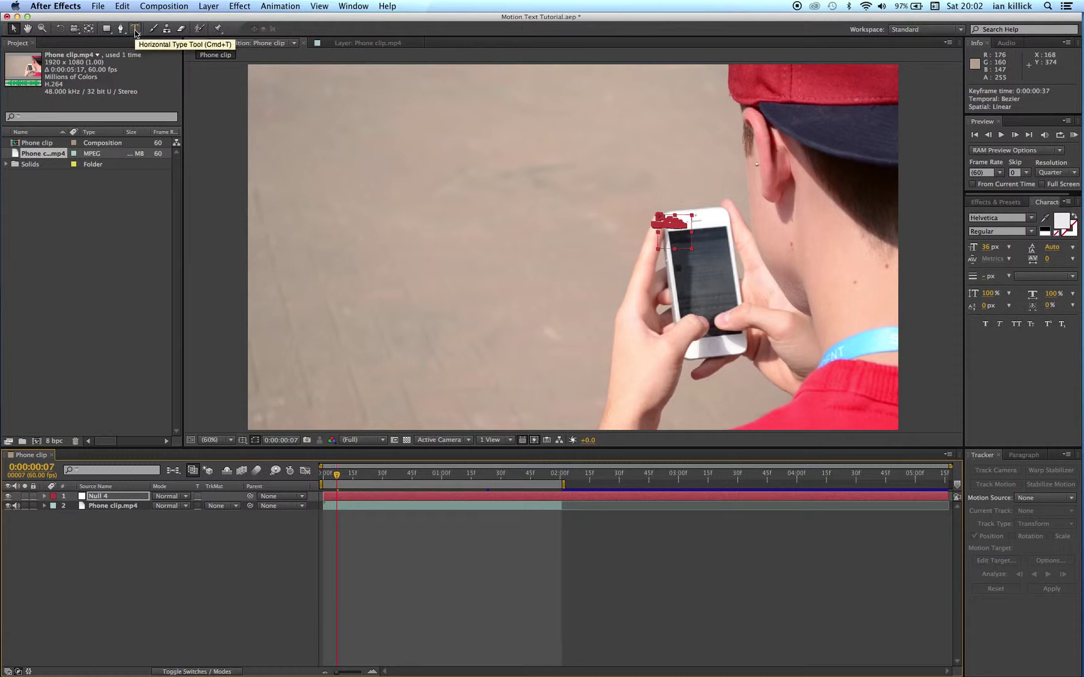
{"action": "left_click", "coordinate": [336, 183]}
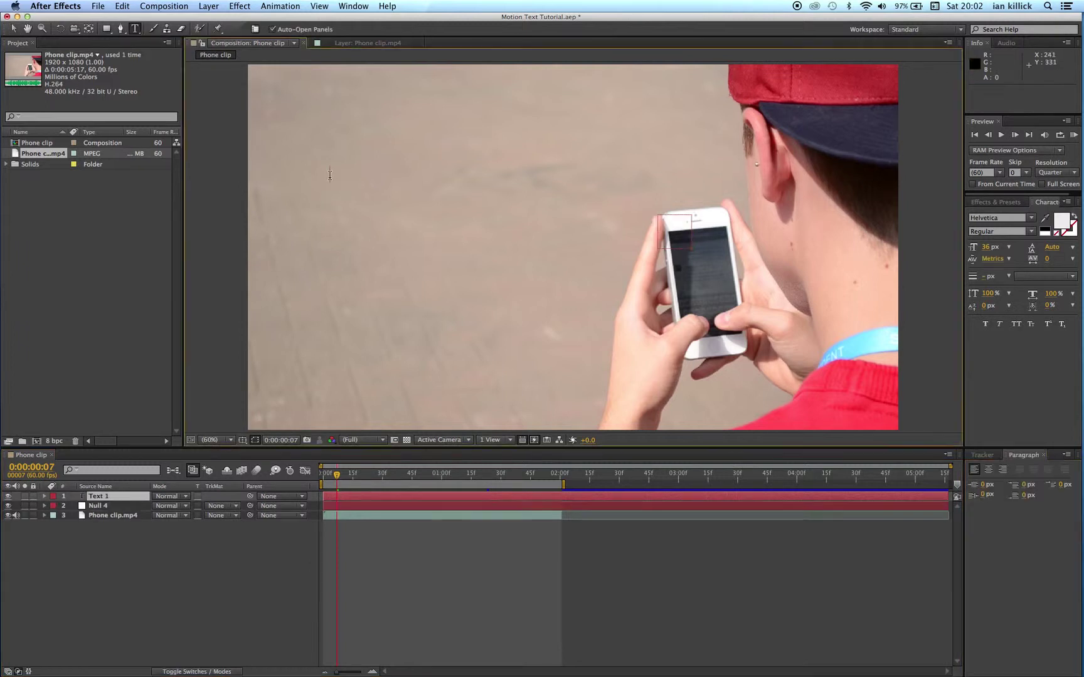
{"action": "type", "text": "phone"}
{"action": "left_click", "coordinate": [12, 28]}
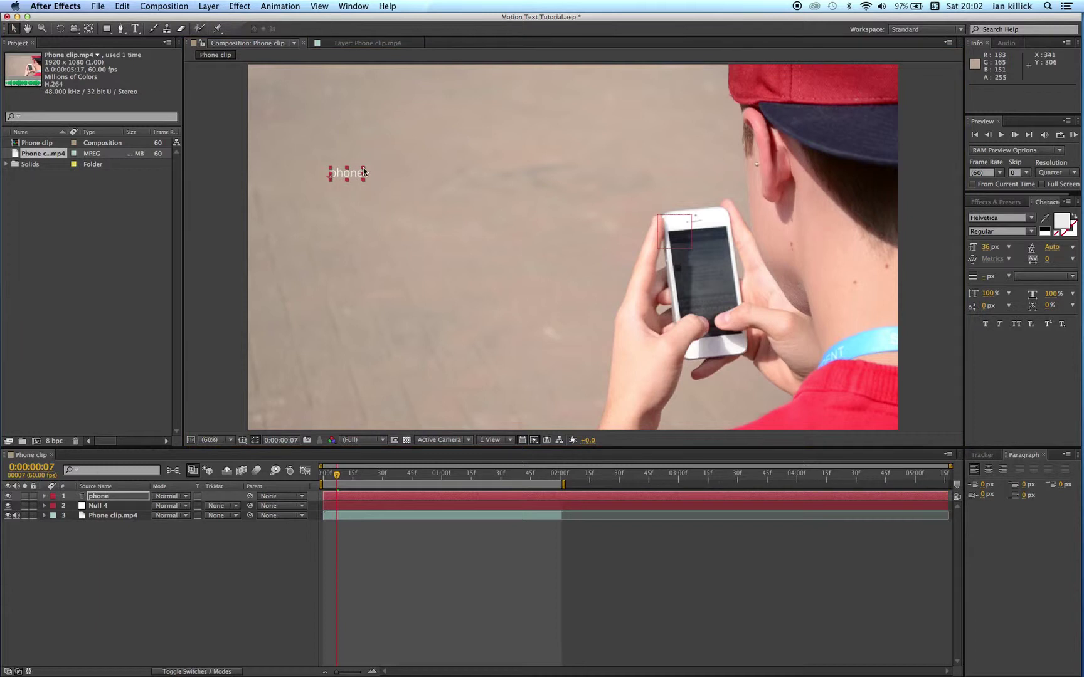
Enlarge the "phone" text to about 1189 by 1284% and move it to about 48, 430, above the hands
{"action": "left_click_drag", "start_coordinate": [421, 156], "coordinate": [721, 65]}
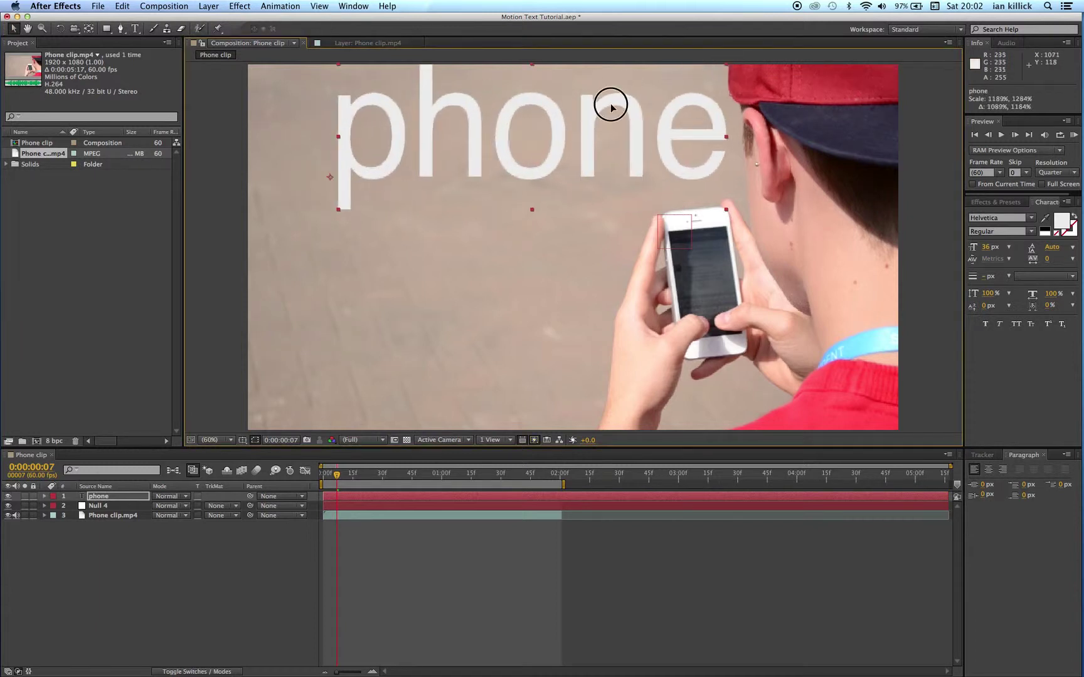
{"action": "left_click_drag", "start_coordinate": [580, 118], "coordinate": [546, 142]}
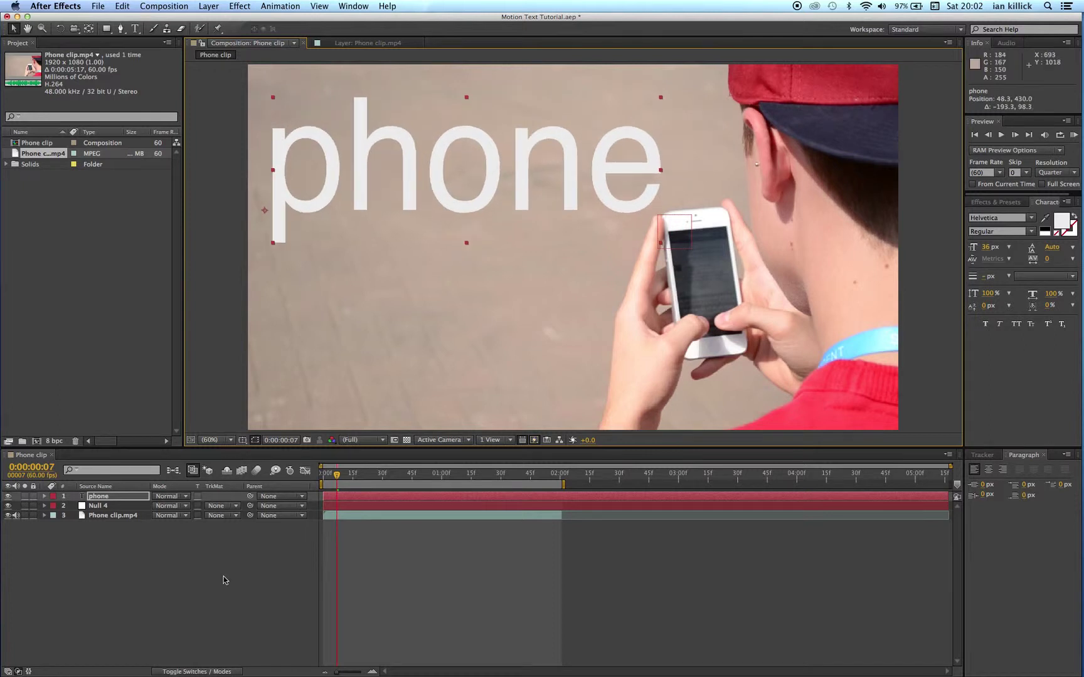
Parent the "phone" text layer to Null 4 and return the timeline to the first frame
{"action": "left_click", "coordinate": [250, 497]}
{"action": "left_click_drag", "start_coordinate": [250, 498], "coordinate": [124, 508]}
{"action": "left_click_drag", "start_coordinate": [352, 482], "coordinate": [315, 481]}
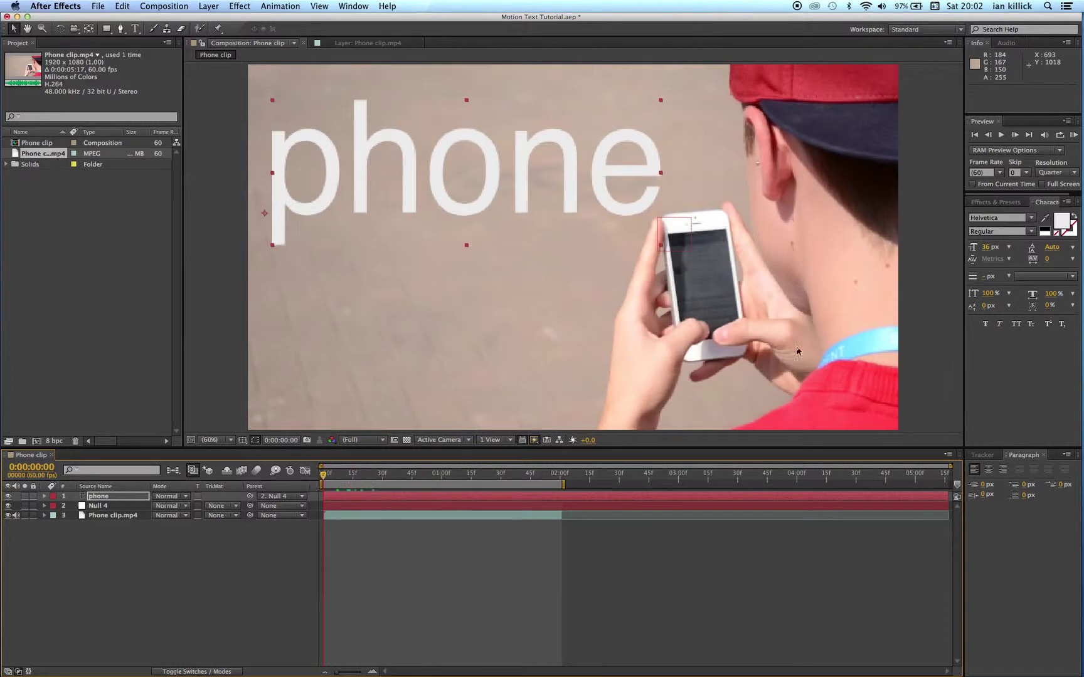
Run a RAM preview of the composition at Quarter resolution to check the tracked text
{"action": "left_click", "coordinate": [1068, 174]}
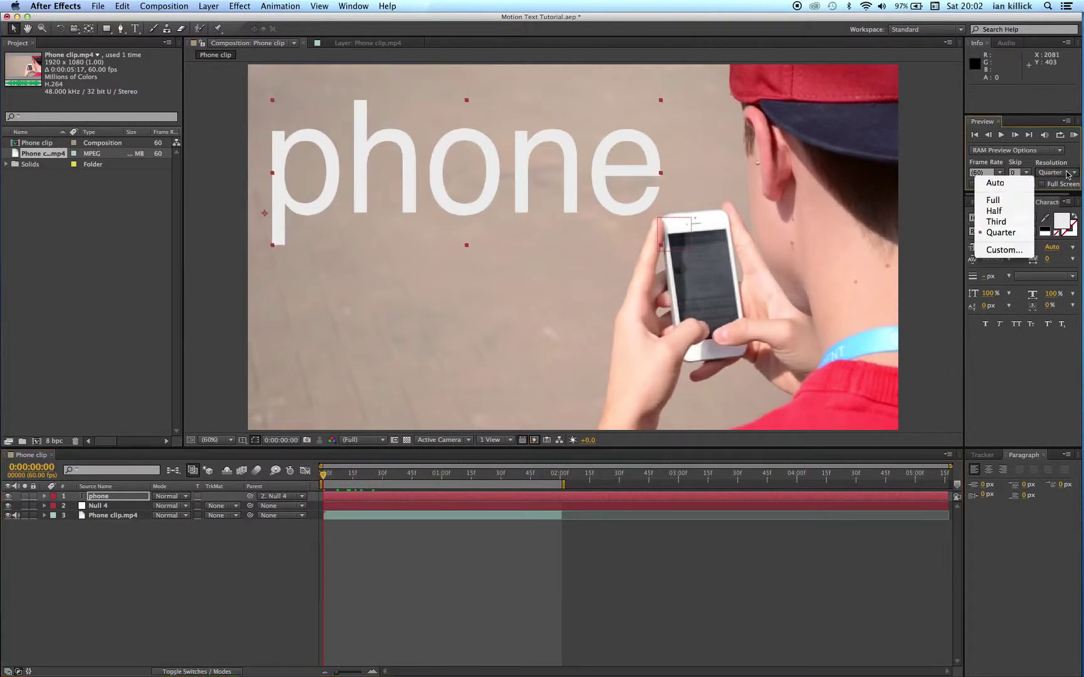
{"action": "left_click", "coordinate": [994, 233]}
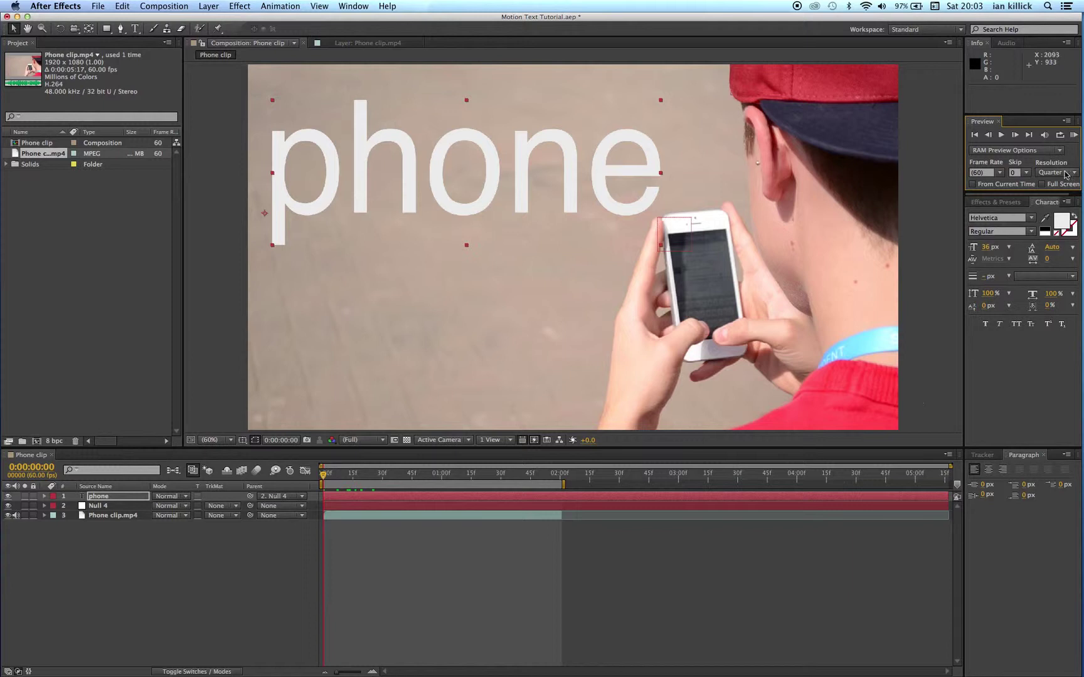
{"action": "left_click", "coordinate": [1073, 135]}
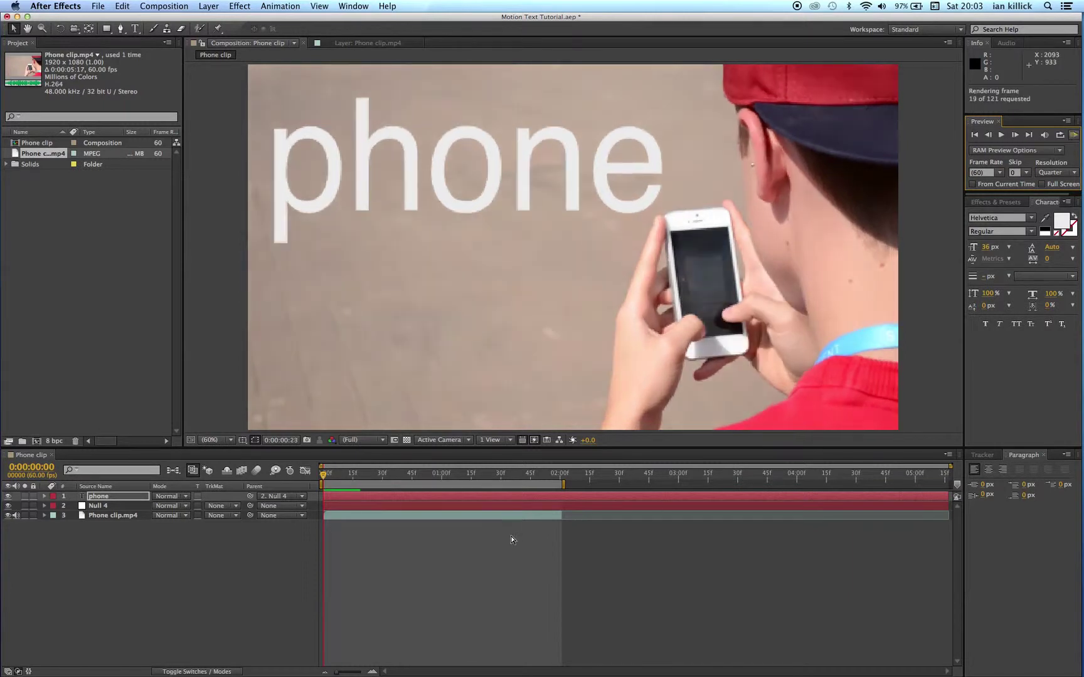